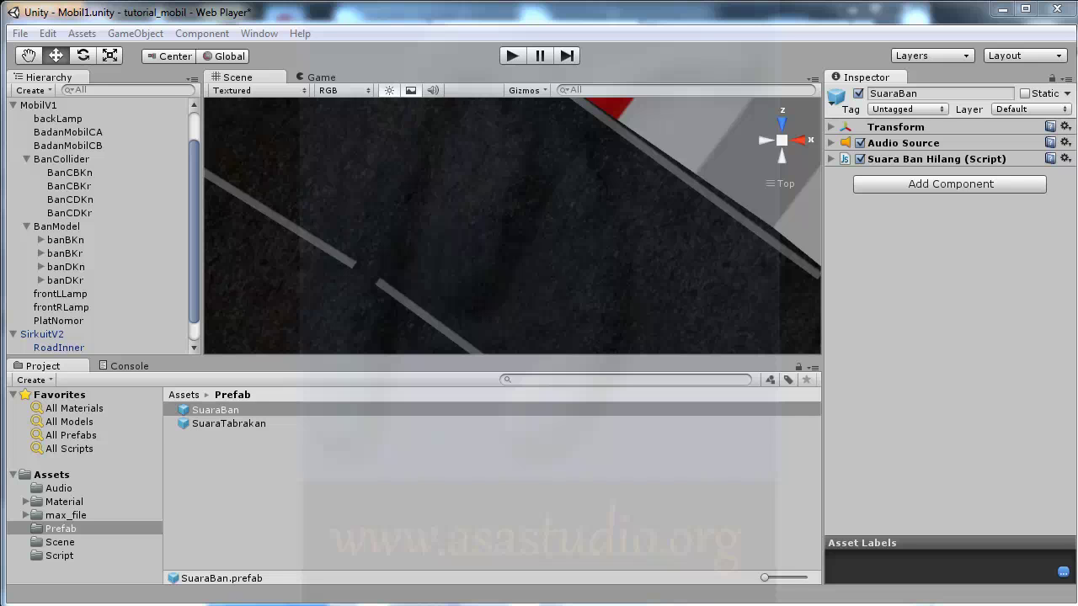
Inspect the SuaraTabrakan prefab, which has only Transform and an Audio Source
{"action": "left_click", "coordinate": [237, 423]}
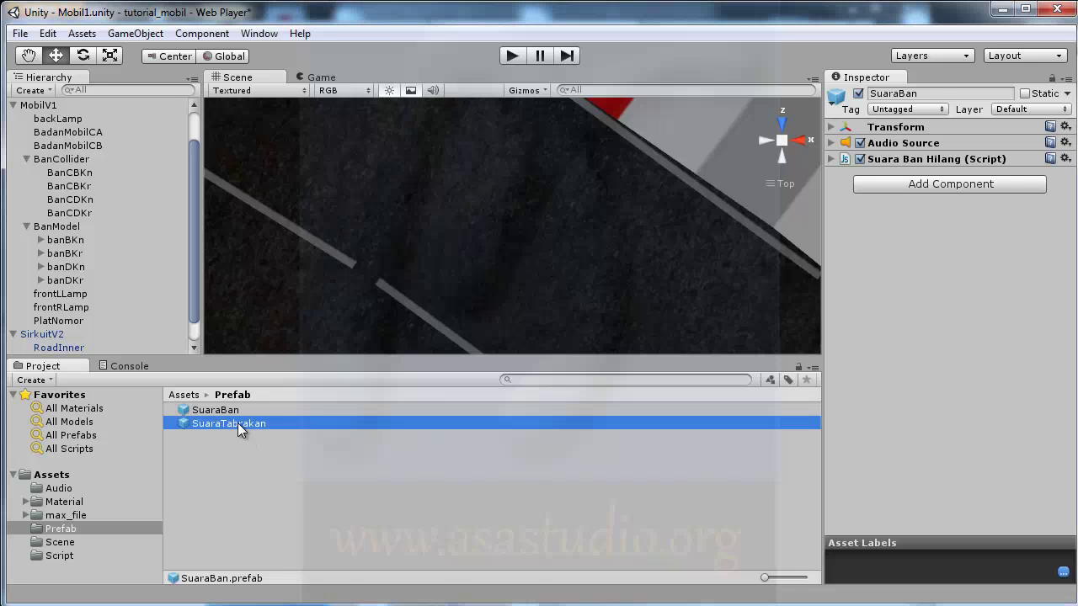
Play-test the game, driving the green car forward and back until it crashes into the barrier
{"action": "left_click", "coordinate": [512, 56]}
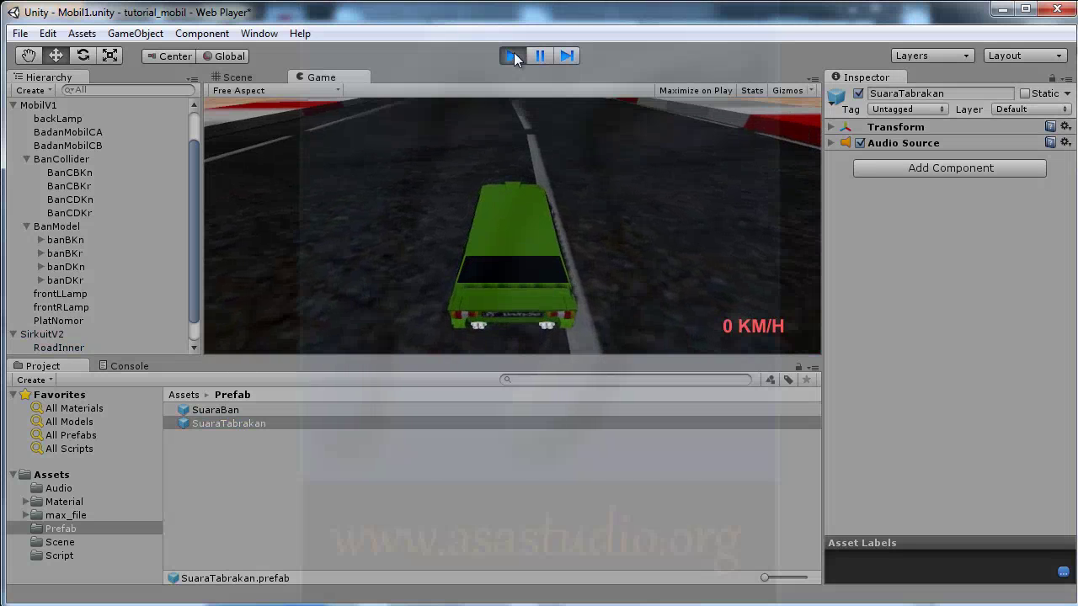
{"action": "key", "text": "Up"}
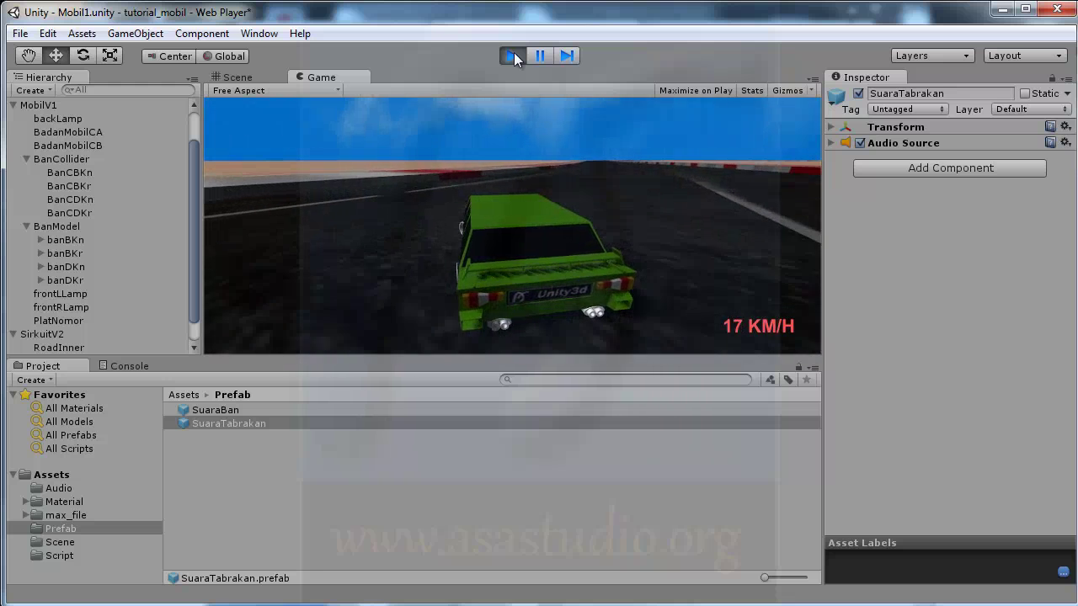
{"action": "key", "text": "Down"}
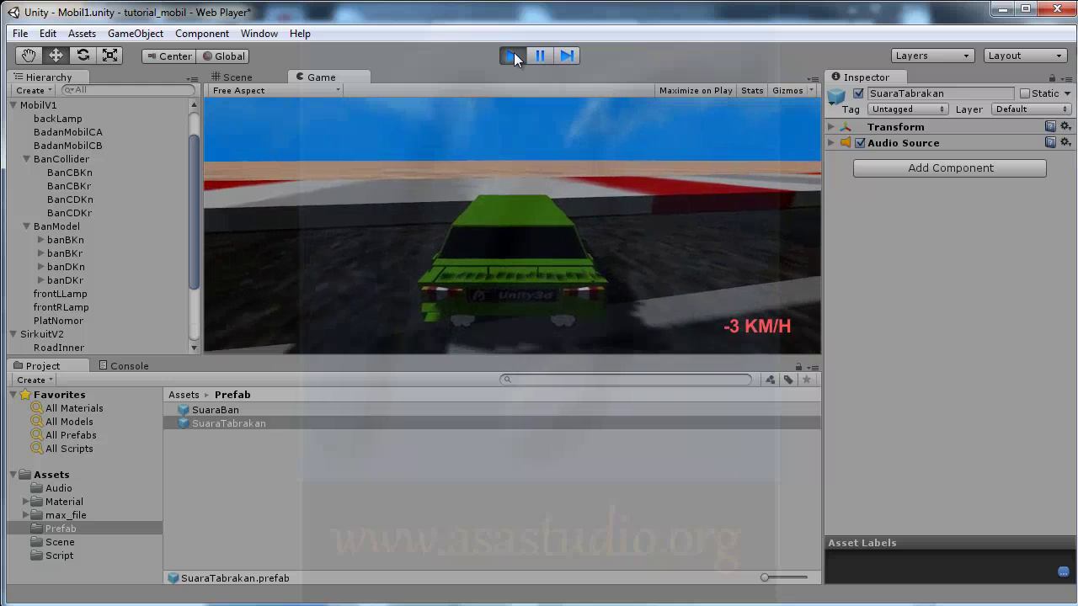
{"action": "key", "text": "Up"}
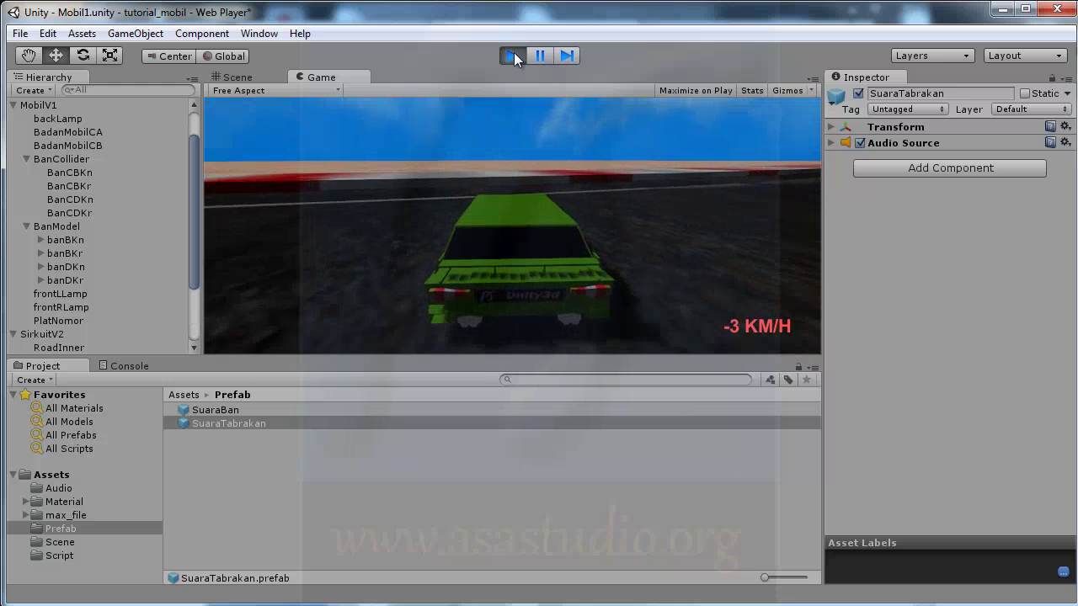
{"action": "key", "text": "Down"}
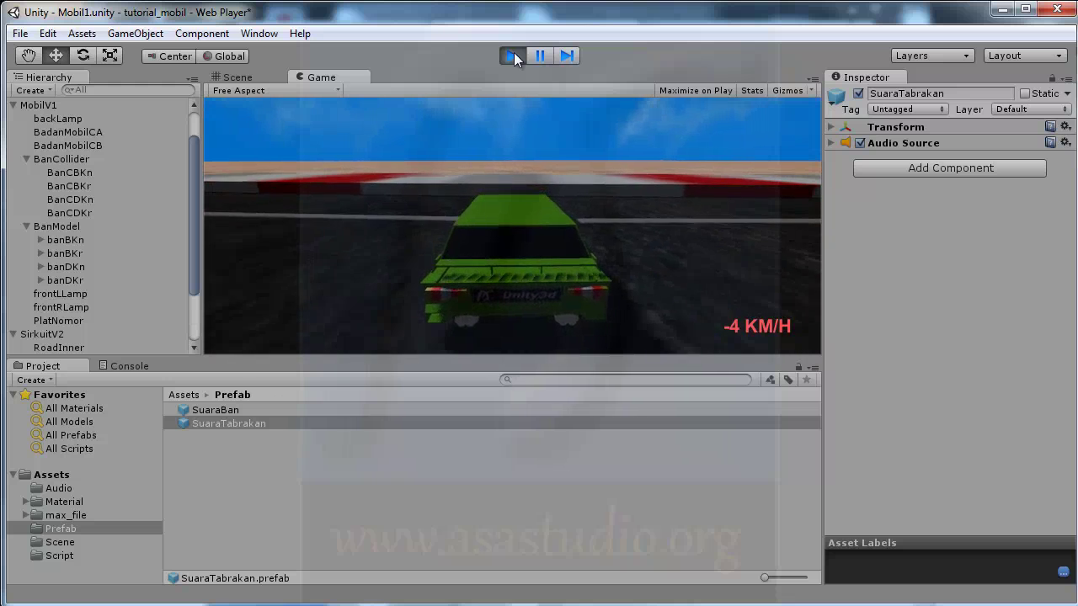
{"action": "key", "text": "Up"}
{"action": "key", "text": "Down"}
{"action": "key", "text": "Up"}
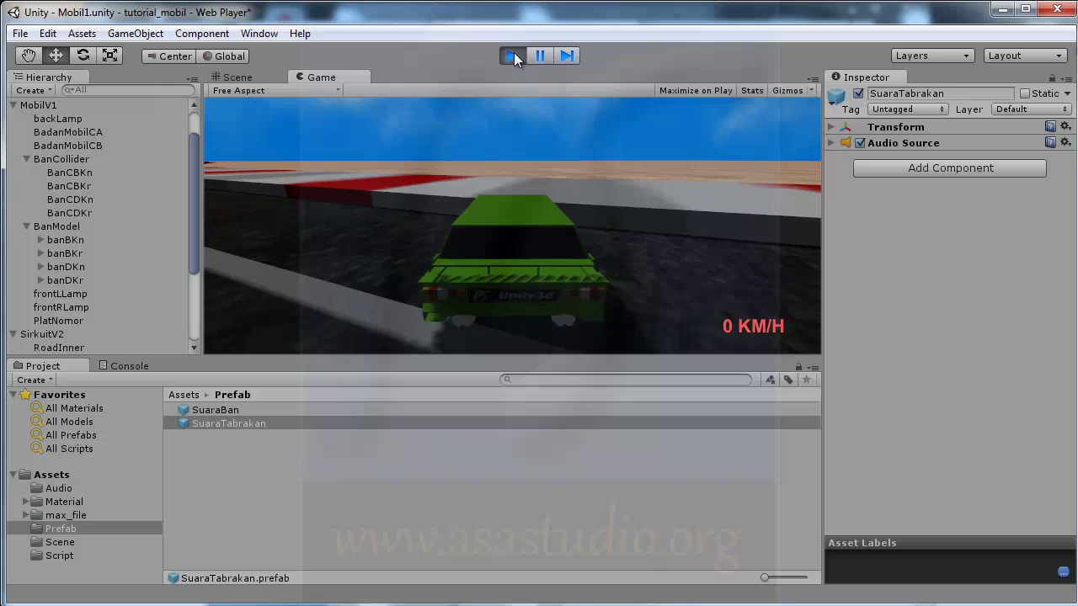
Pan and zoom the Scene view from above onto the green car by the kerb
{"action": "left_click", "coordinate": [244, 77]}
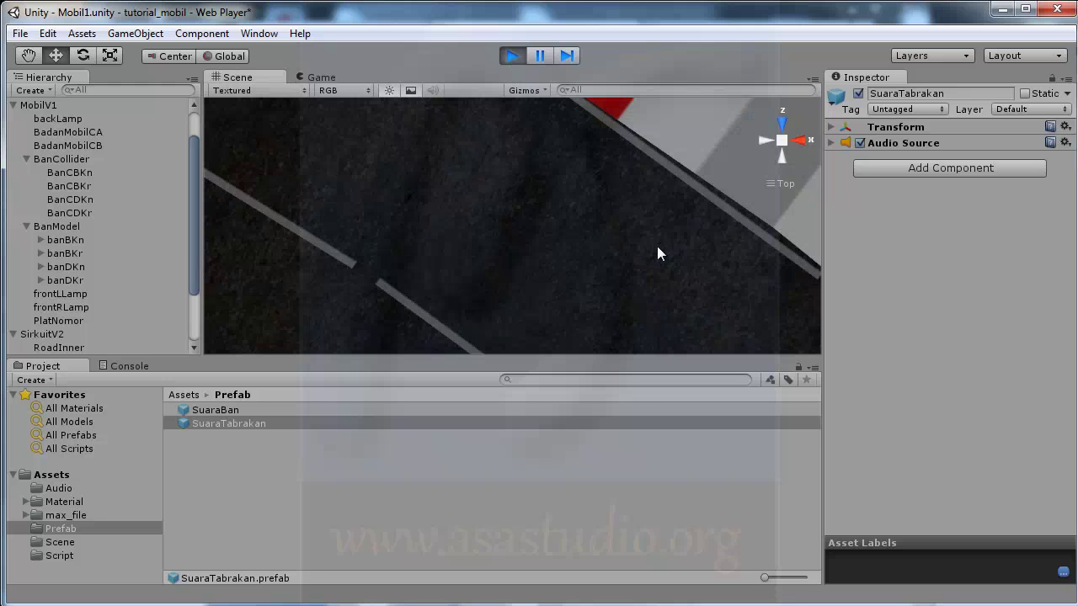
{"action": "middle_click_drag", "start_coordinate": [657, 246], "coordinate": [498, 127]}
{"action": "mouse_move", "coordinate": [442, 84]}
{"action": "middle_mouse_down"}
{"action": "mouse_move", "coordinate": [433, 251]}
{"action": "mouse_move", "coordinate": [607, 188]}
{"action": "middle_mouse_up"}
{"action": "middle_click_drag", "start_coordinate": [579, 324], "coordinate": [461, 240]}
{"action": "scroll", "coordinate": [468, 233], "scroll_direction": "up", "scroll_amount": 2}
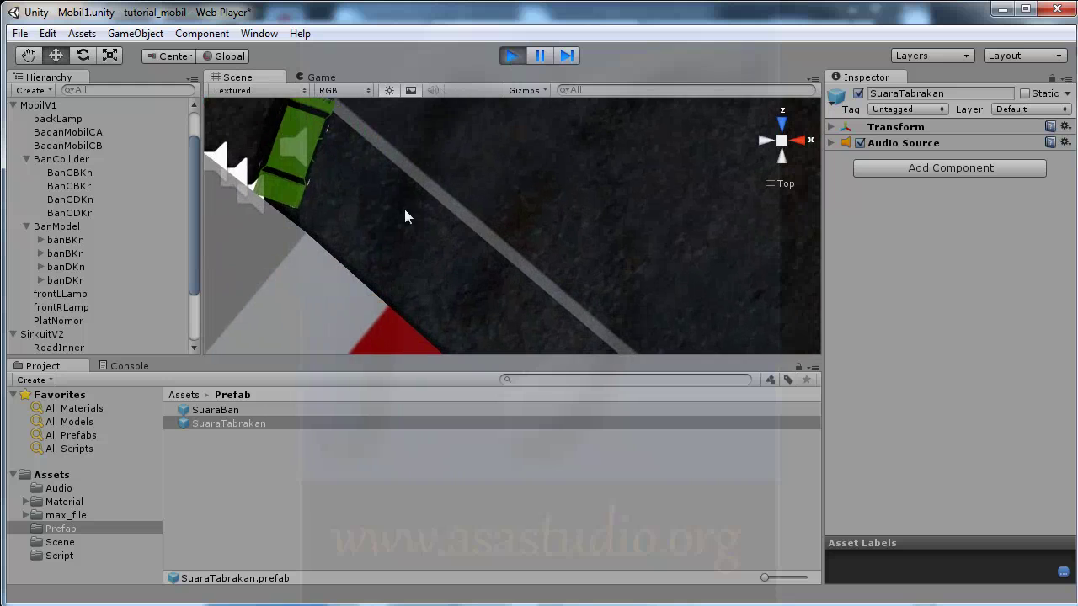
{"action": "middle_click_drag", "start_coordinate": [360, 192], "coordinate": [651, 294]}
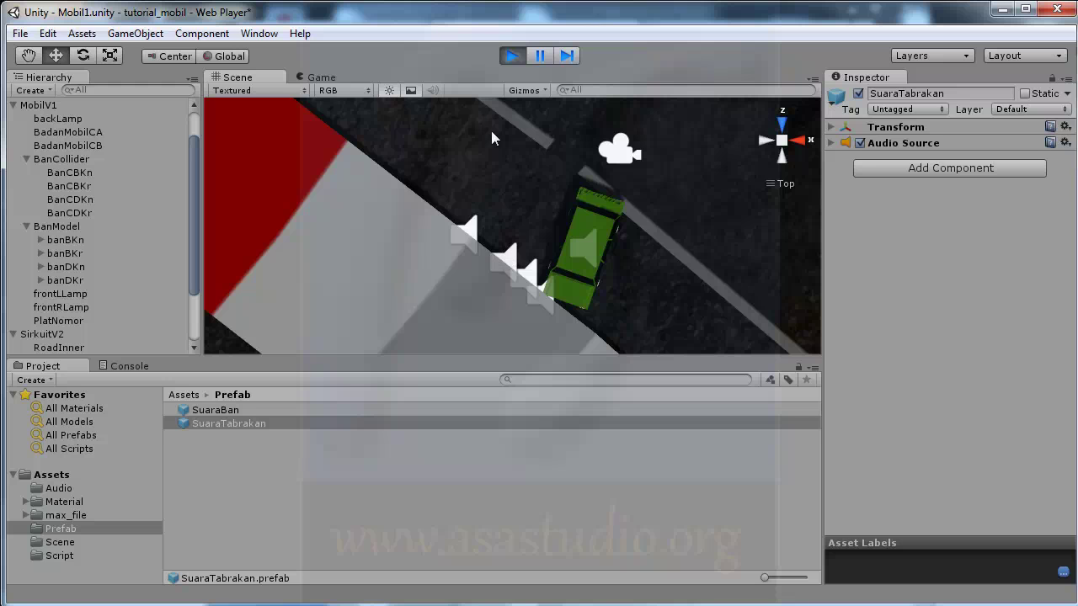
Stop play mode and compare the SuaraBan and SuaraTabrakan prefabs' components
{"action": "left_click", "coordinate": [510, 56]}
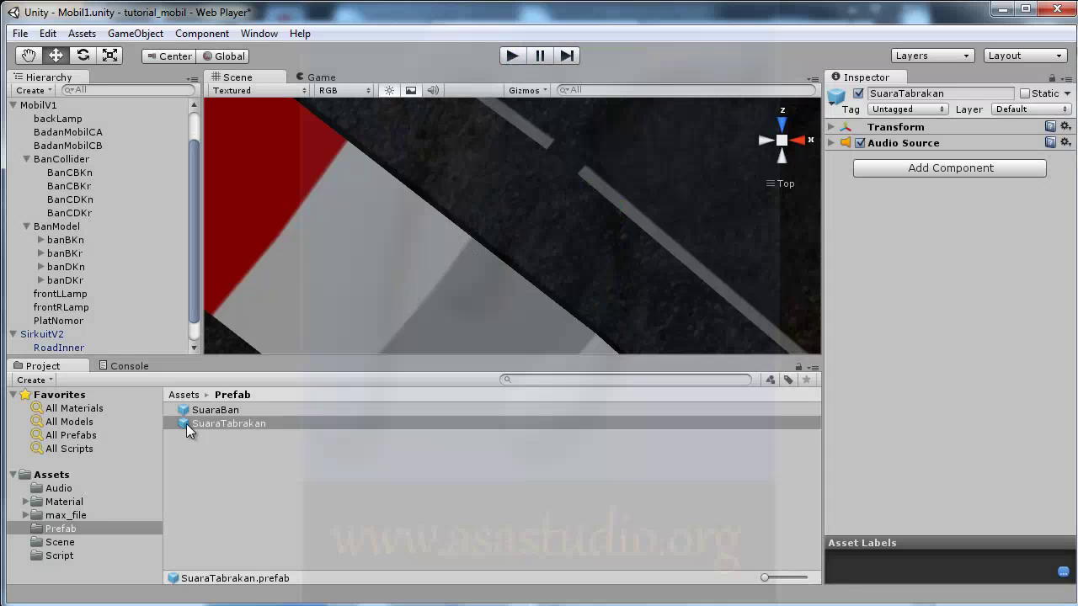
{"action": "left_click", "coordinate": [219, 411]}
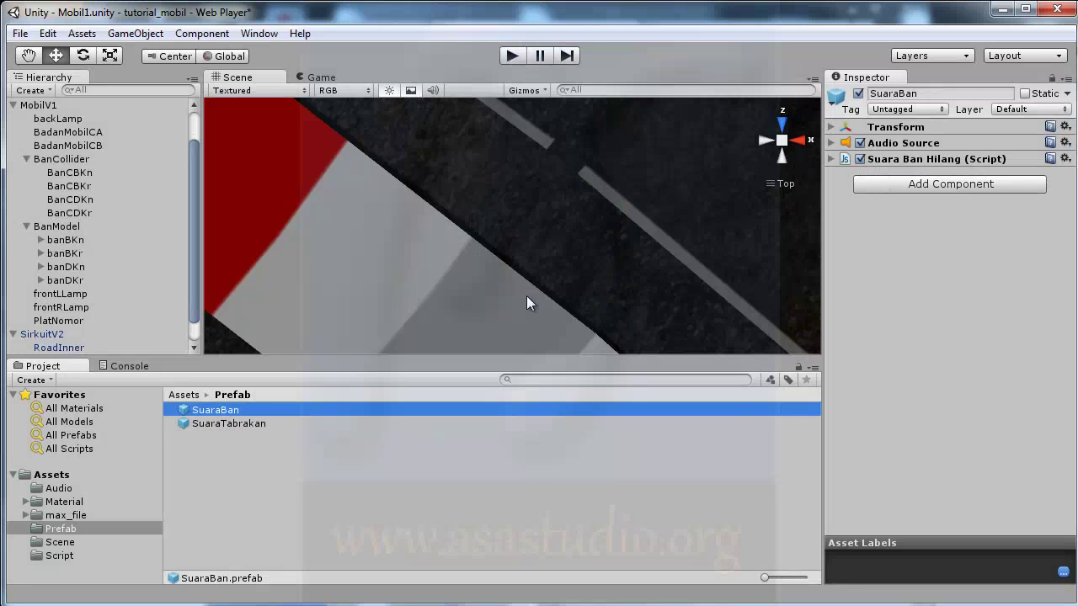
{"action": "left_click", "coordinate": [211, 425]}
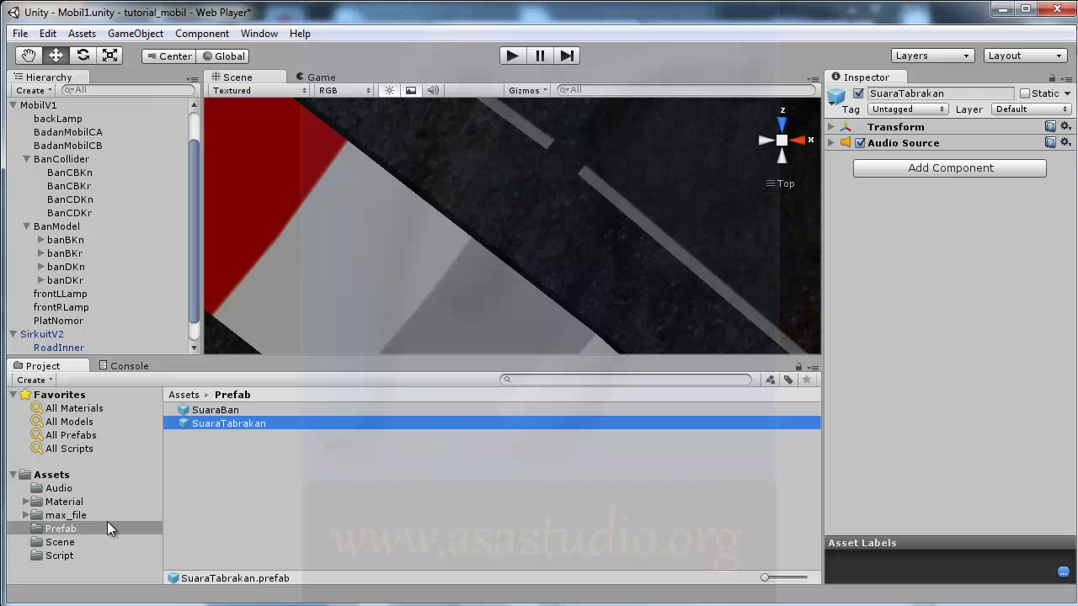
Attach the SuaraBanHilang script to the SuaraTabrakan prefab and start Play again
{"action": "left_click", "coordinate": [51, 555]}
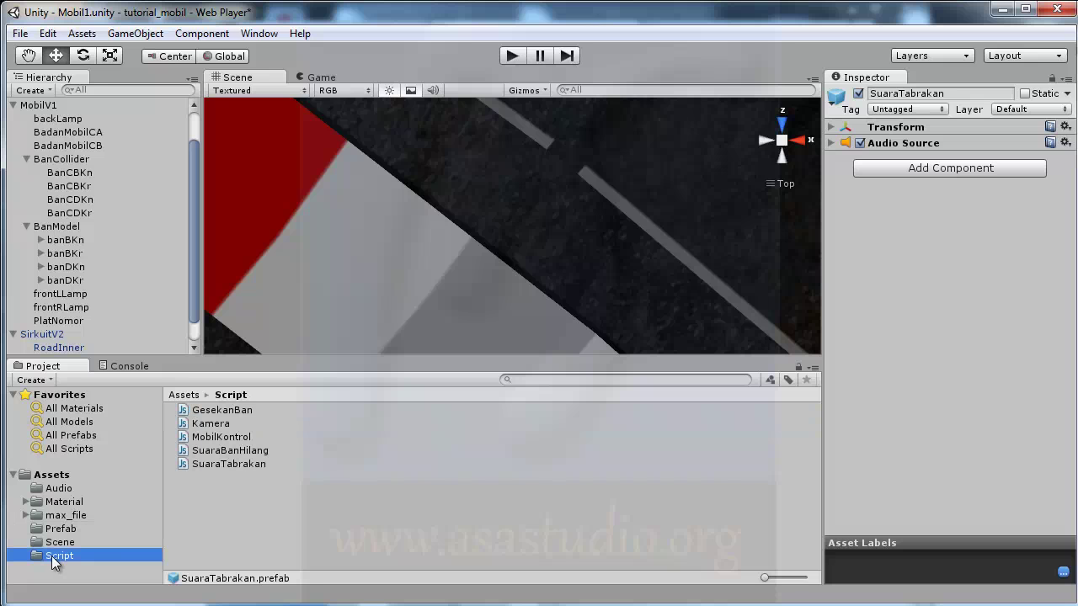
{"action": "left_click", "coordinate": [216, 454]}
{"action": "left_click_drag", "start_coordinate": [215, 455], "coordinate": [947, 341]}
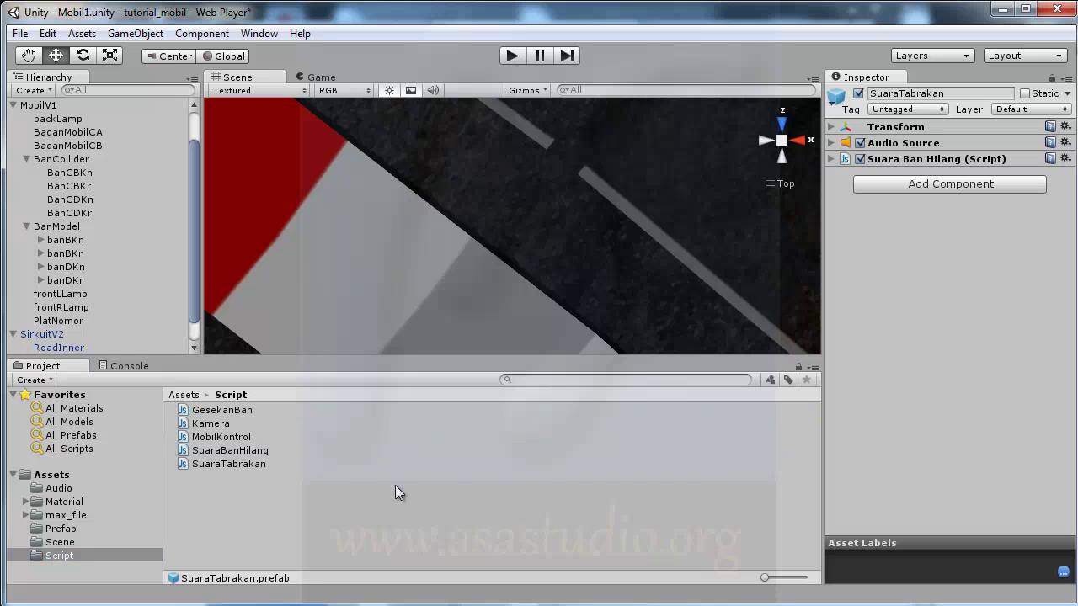
{"action": "left_click", "coordinate": [510, 54]}
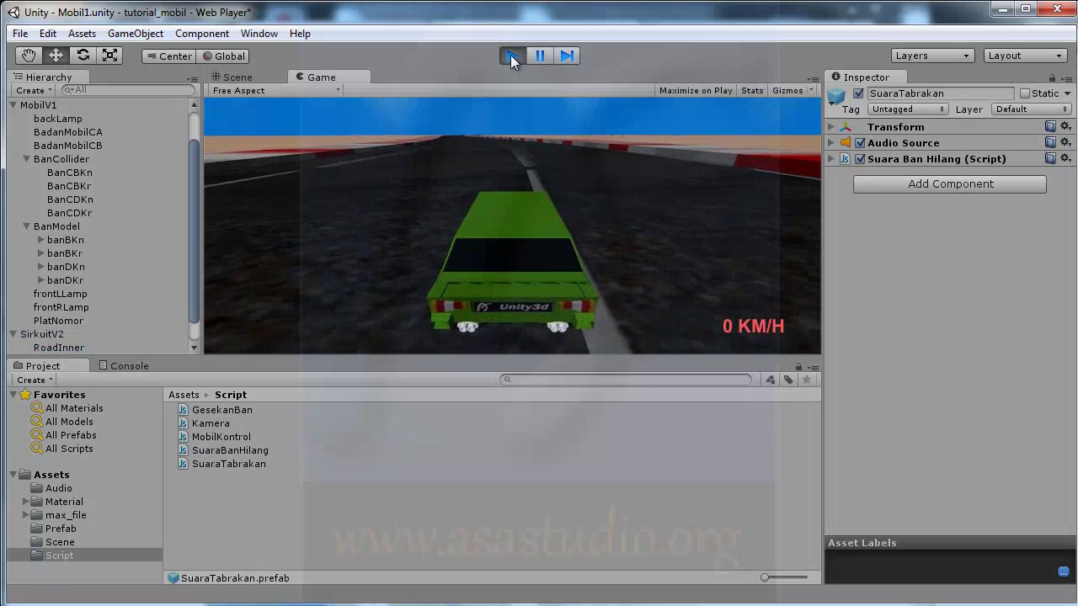
Drive the car forward, turn right, reverse, then crash it into the barrier
{"action": "key", "text": "Up"}
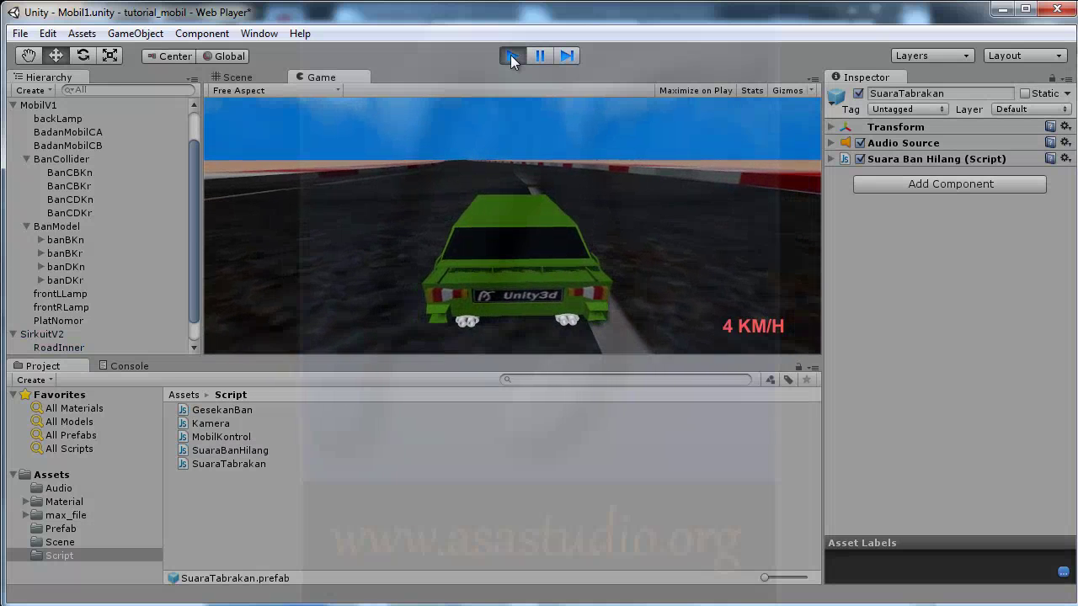
{"action": "key", "text": "Right"}
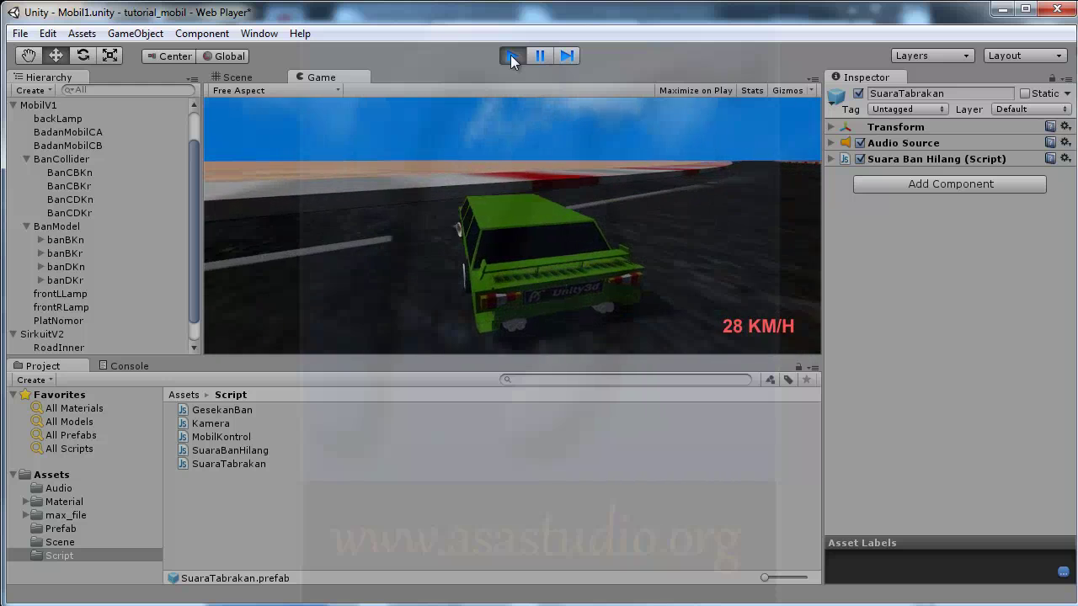
{"action": "key", "text": "Down"}
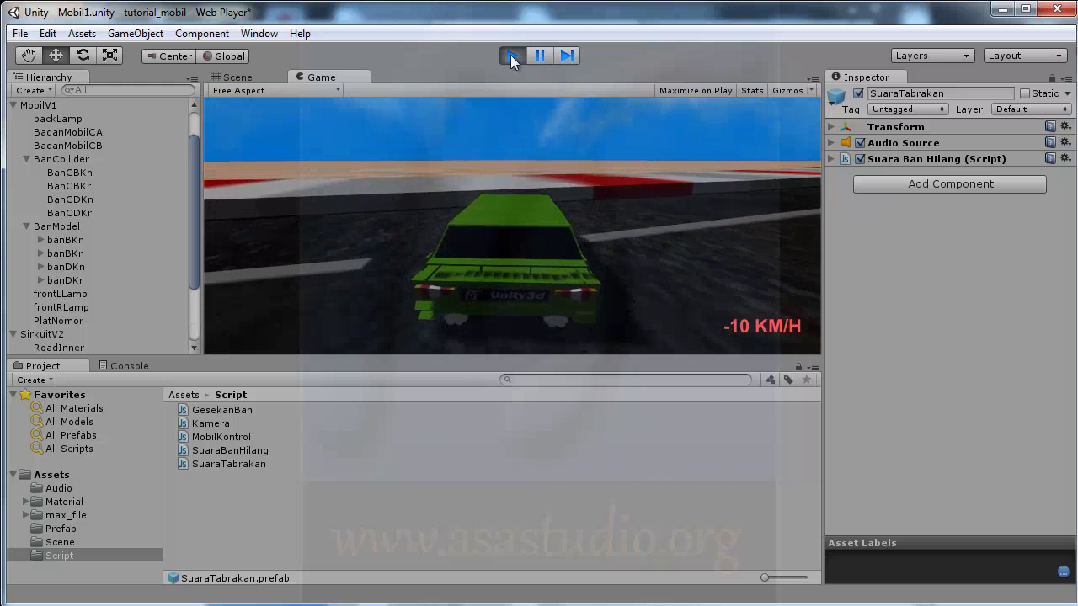
{"action": "key", "text": "Up"}
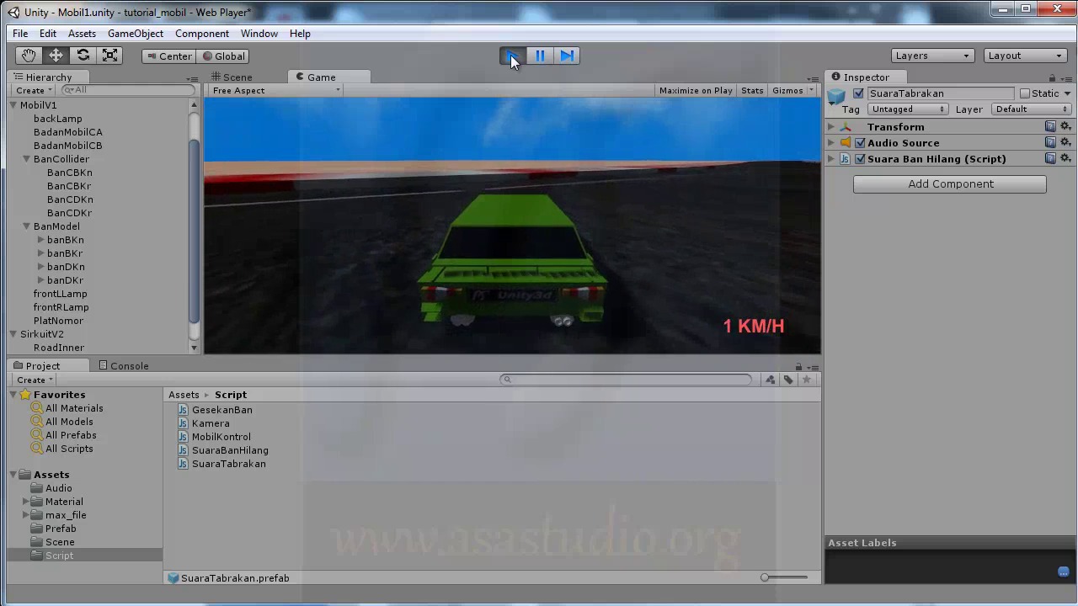
{"action": "key", "text": "Up"}
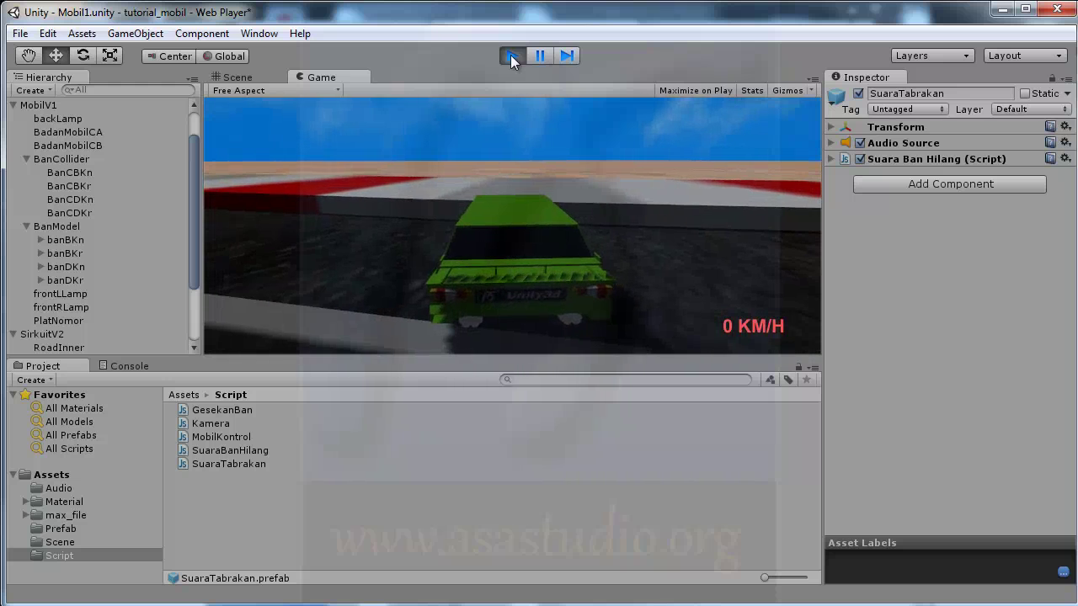
Select and frame the RoadOuter barrier to check its Suara Tabrakan script
{"action": "left_click", "coordinate": [230, 78]}
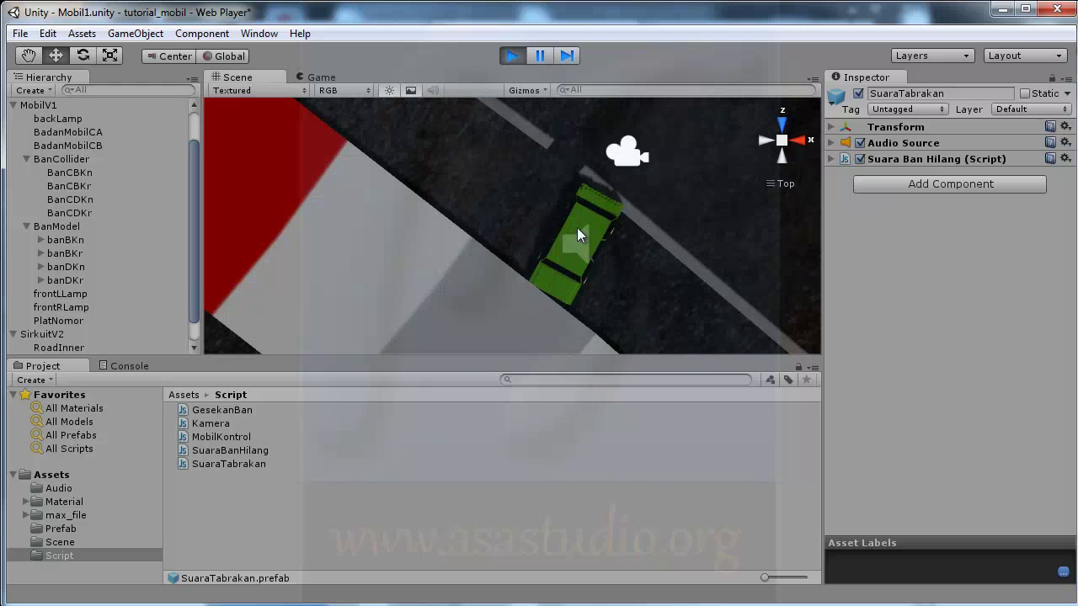
{"action": "left_click", "coordinate": [306, 158]}
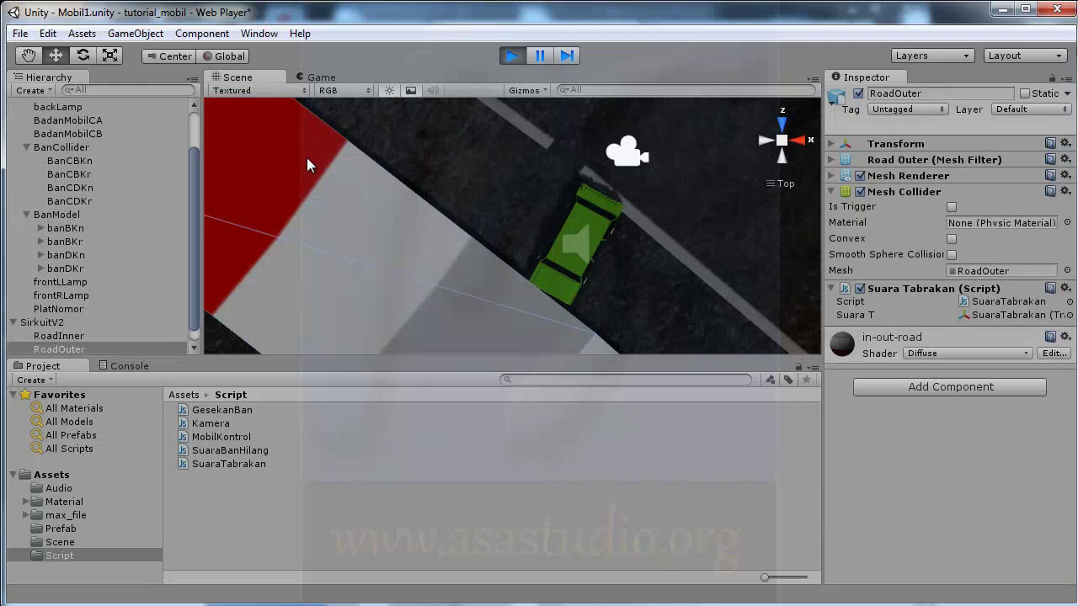
{"action": "key", "text": "f"}
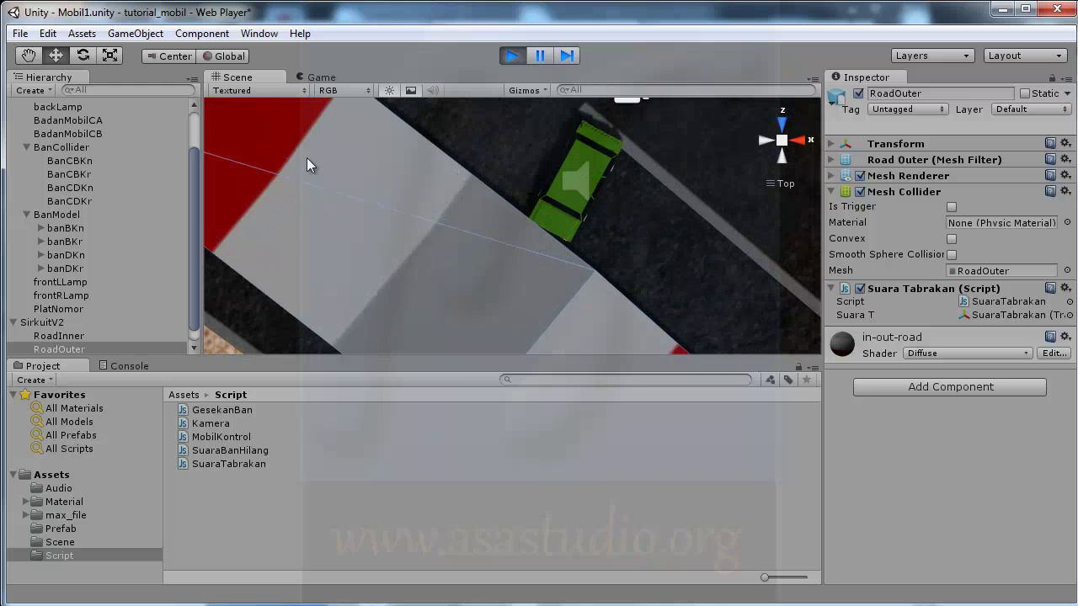
Compare the game-camera and top-down scene views, then stop the play-test
{"action": "left_click", "coordinate": [320, 78]}
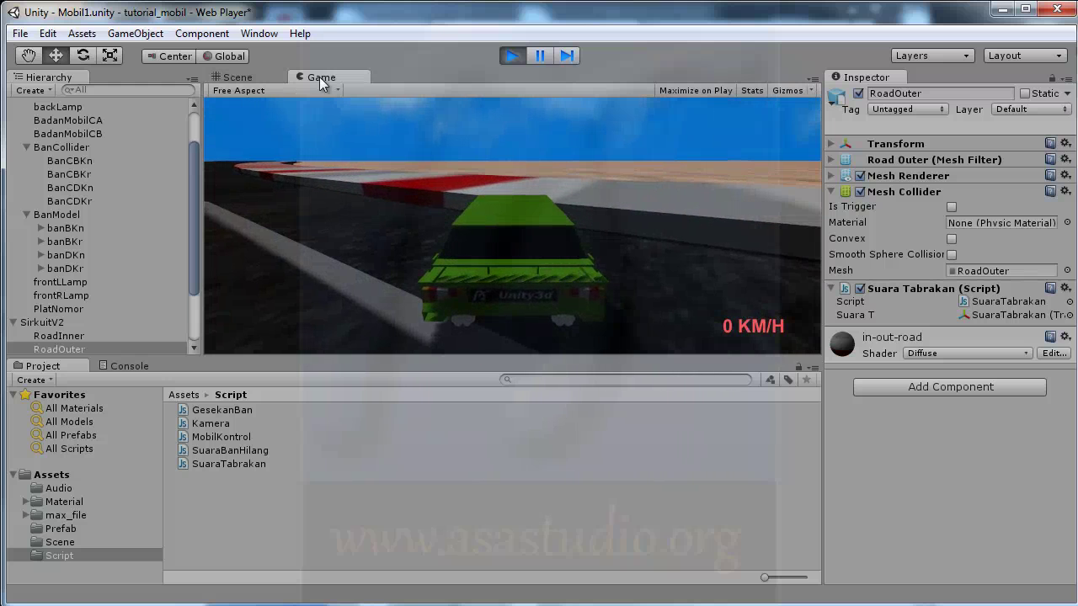
{"action": "left_click", "coordinate": [239, 81]}
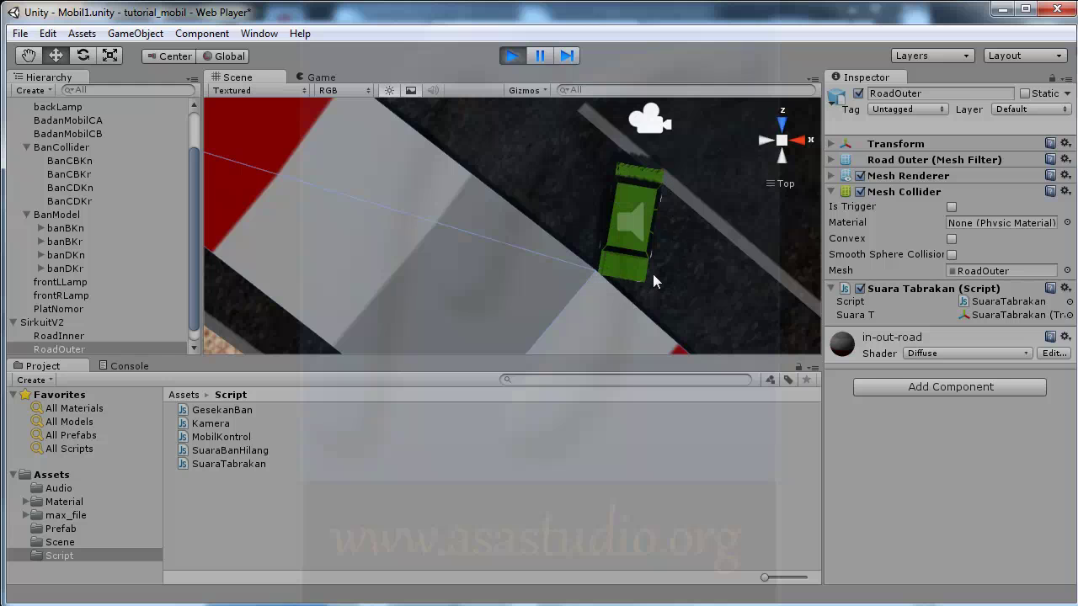
{"action": "left_click", "coordinate": [513, 56]}
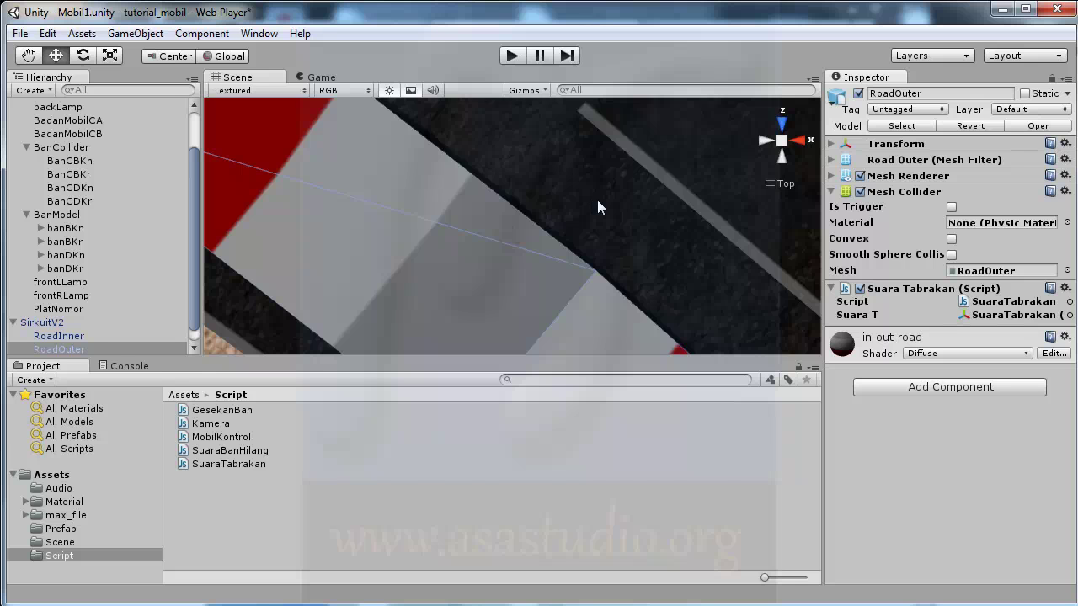
Zoom the Scene view out to show the curving track, kerbs, sand and green car
{"action": "scroll", "coordinate": [597, 202], "scroll_direction": "down", "scroll_amount": 2}
{"action": "scroll", "coordinate": [599, 208], "scroll_direction": "down", "scroll_amount": 2}
{"action": "scroll", "coordinate": [598, 217], "scroll_direction": "down", "scroll_amount": 2}
{"action": "scroll", "coordinate": [598, 217], "scroll_direction": "down", "scroll_amount": 2}
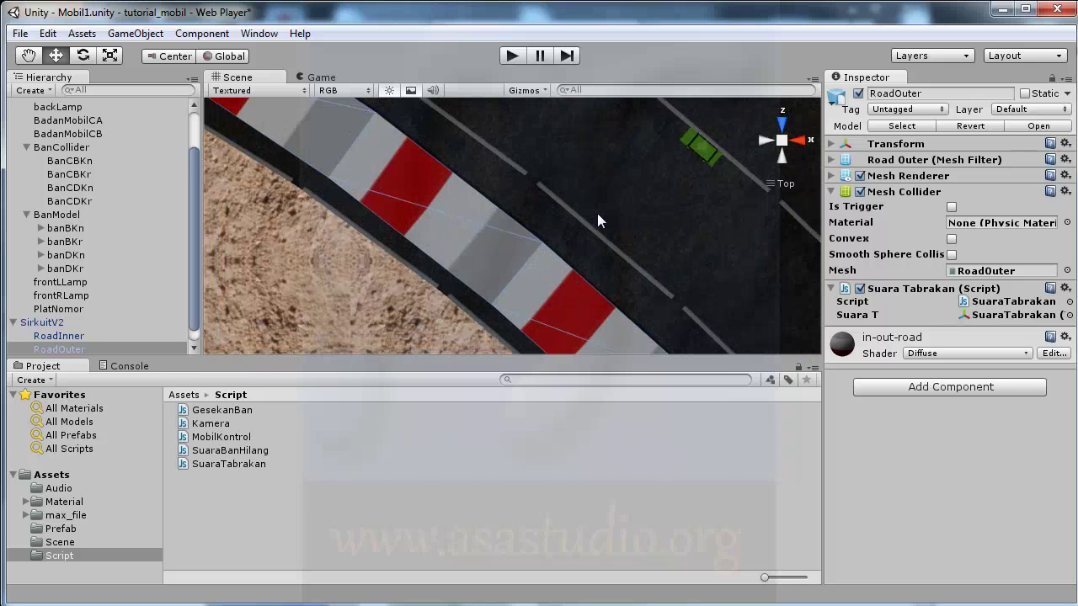
{"action": "scroll", "coordinate": [598, 217], "scroll_direction": "down", "scroll_amount": 2}
{"action": "scroll", "coordinate": [639, 198], "scroll_direction": "down", "scroll_amount": 2}
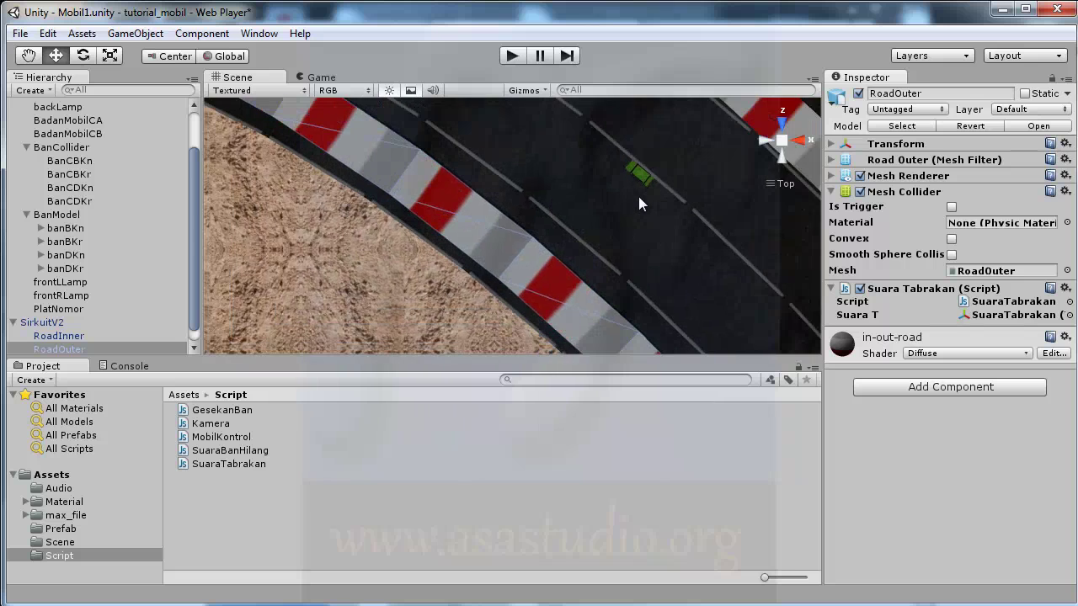
{"action": "scroll", "coordinate": [639, 198], "scroll_direction": "down", "scroll_amount": 2}
{"action": "scroll", "coordinate": [640, 199], "scroll_direction": "down", "scroll_amount": 2}
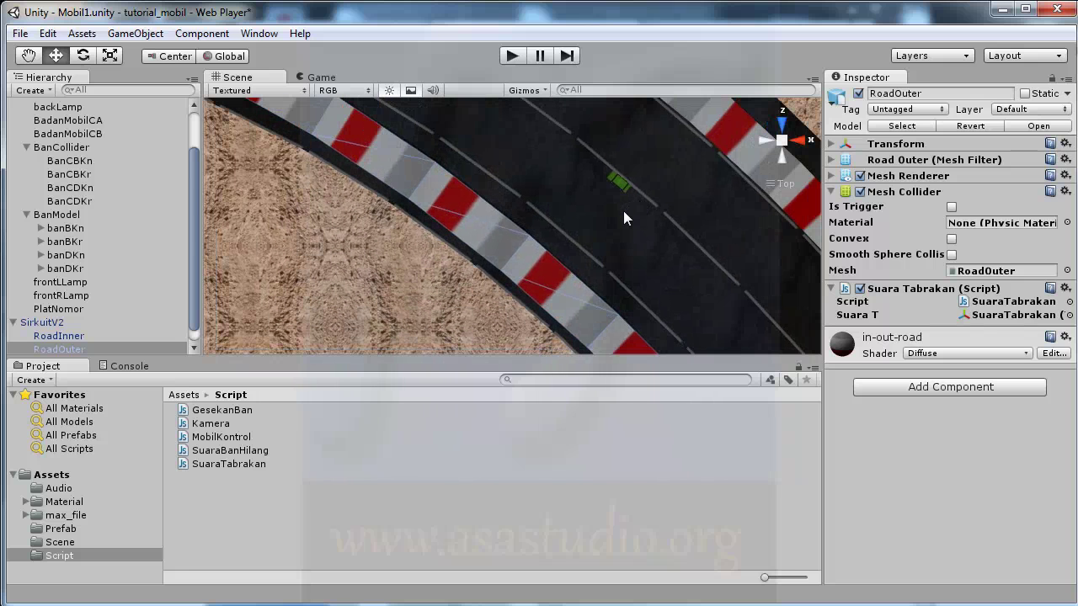